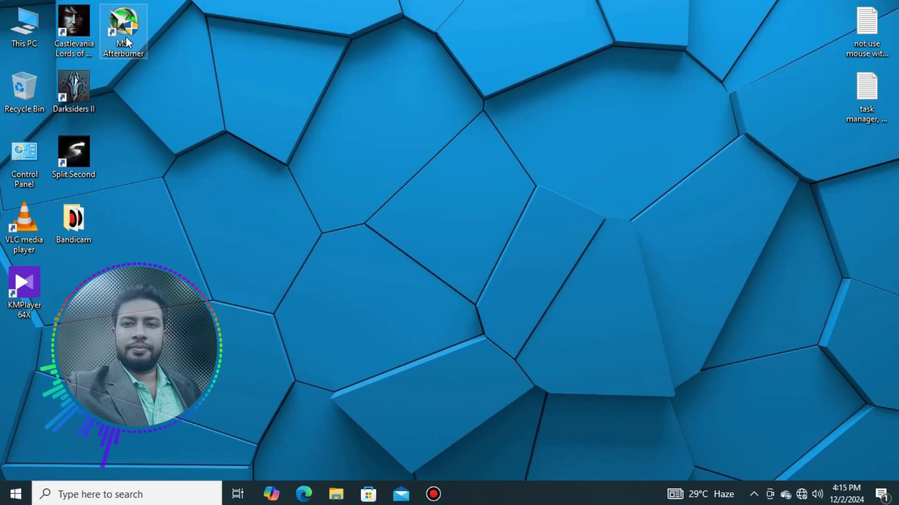
Launch MSI Afterburner, dismiss the RivaTunerStatisticsServer warning and shift the main window slightly up the desktop
{"action": "double_click", "coordinate": [125, 37]}
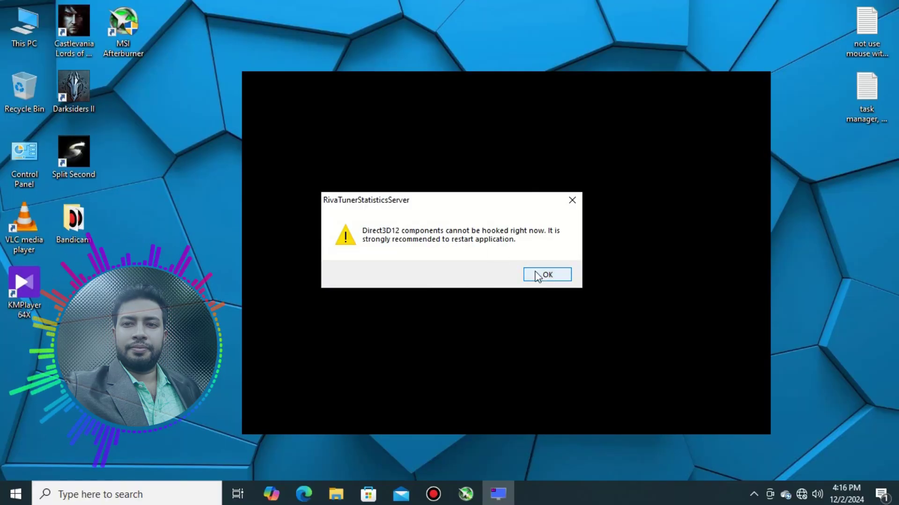
{"action": "left_click", "coordinate": [548, 276]}
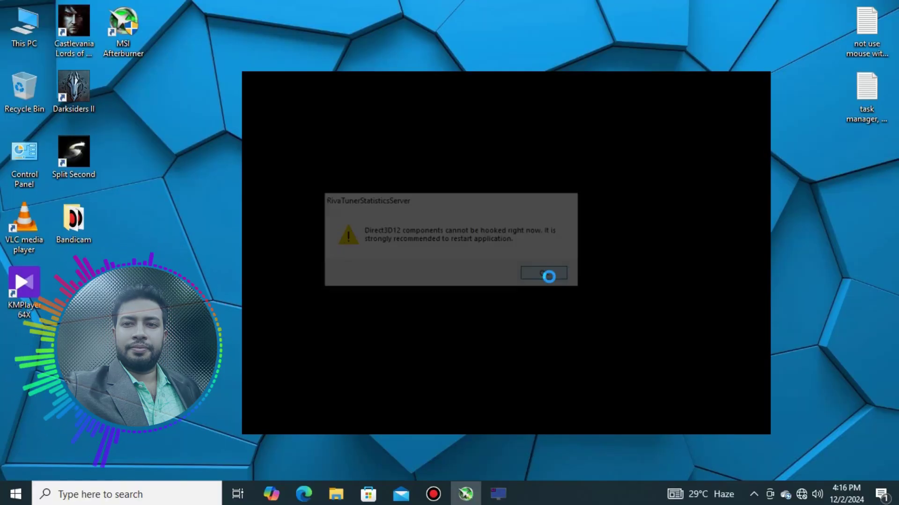
{"action": "left_click", "coordinate": [587, 287]}
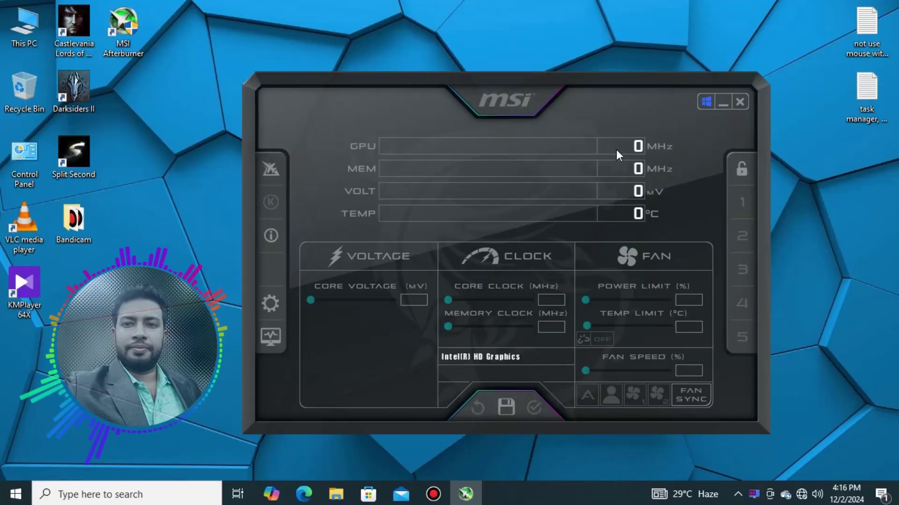
{"action": "left_click_drag", "start_coordinate": [523, 88], "coordinate": [493, 75]}
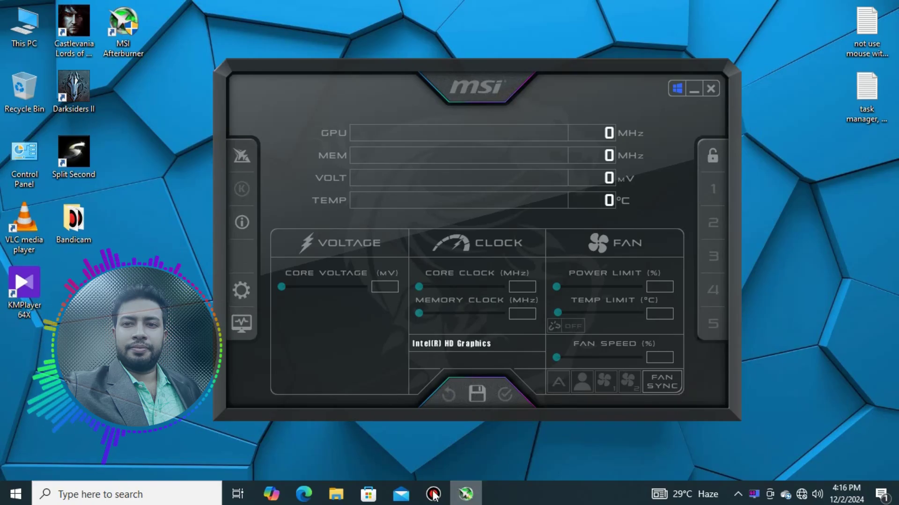
Dismiss the Direct3D12 hook warning and the update server connection error shown at startup
{"action": "mouse_move", "coordinate": [435, 495]}
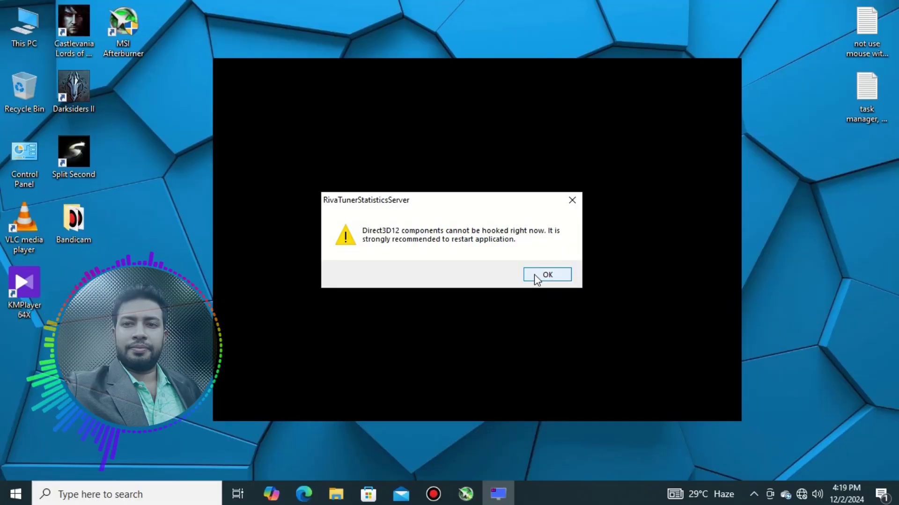
{"action": "left_click", "coordinate": [534, 274]}
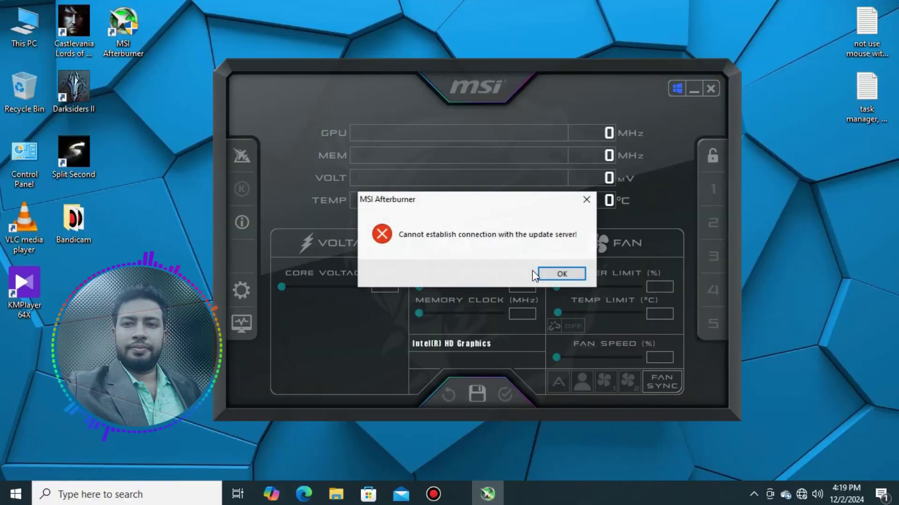
{"action": "left_click", "coordinate": [557, 274]}
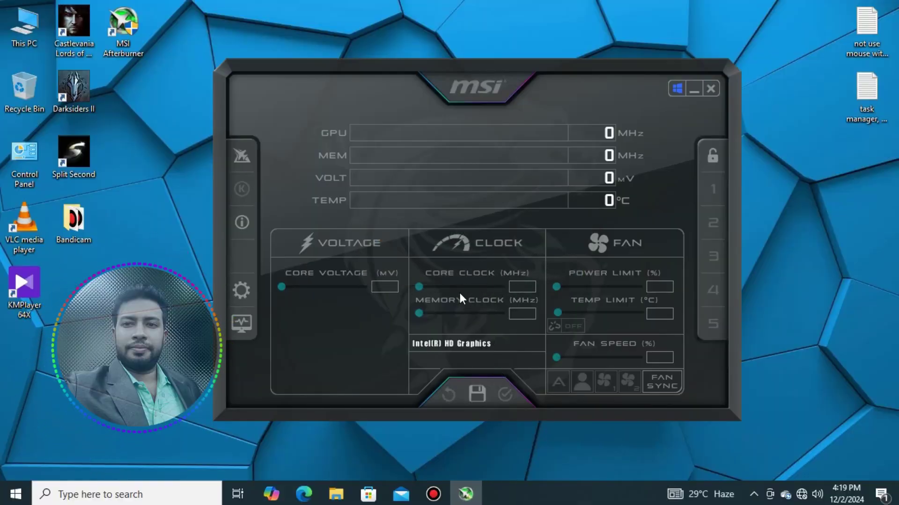
Open the hardware monitoring properties of MSI Afterburner and move the properties dialog slightly higher on the desktop
{"action": "left_click", "coordinate": [238, 262]}
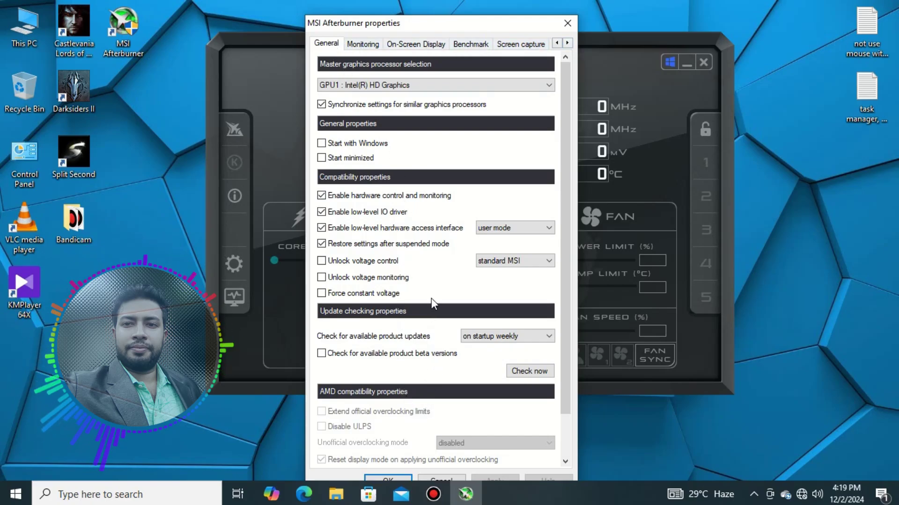
{"action": "left_click", "coordinate": [363, 43]}
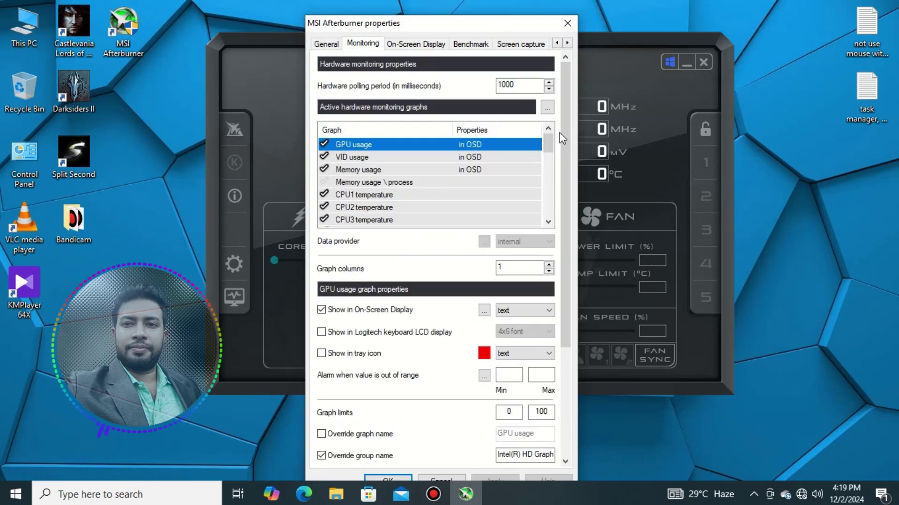
{"action": "mouse_move", "coordinate": [548, 143]}
{"action": "left_mouse_down"}
{"action": "mouse_move", "coordinate": [545, 210]}
{"action": "mouse_move", "coordinate": [544, 142]}
{"action": "left_mouse_up"}
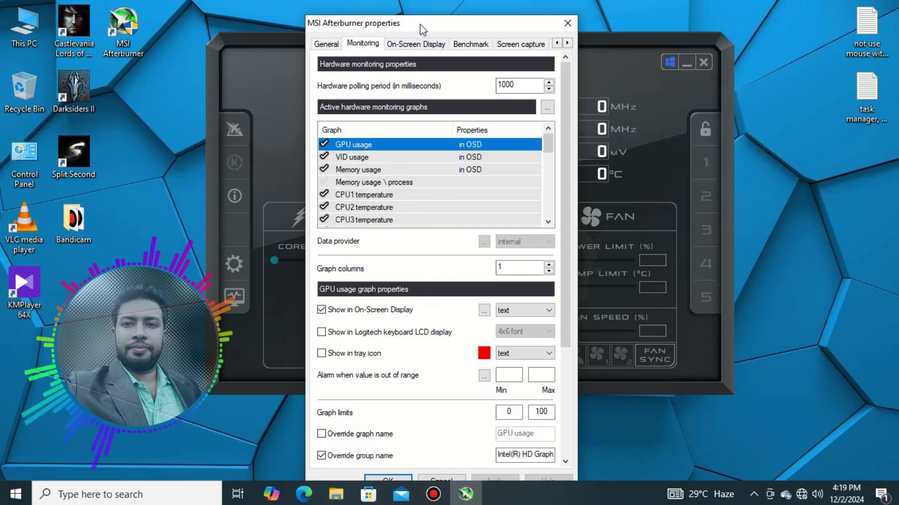
{"action": "left_click_drag", "start_coordinate": [420, 23], "coordinate": [421, 15]}
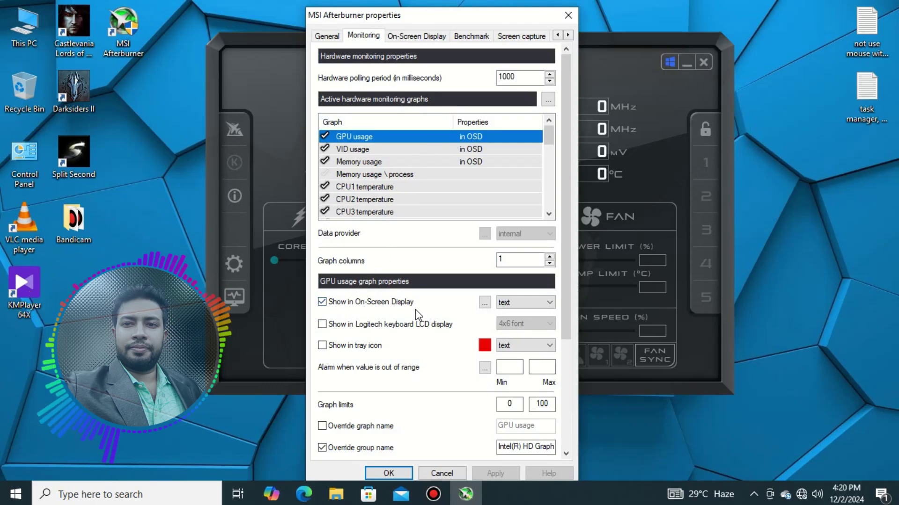
Turn the GPU usage graph's on-screen display off and on again, and deactivate and reactivate the graph itself
{"action": "left_click", "coordinate": [322, 302]}
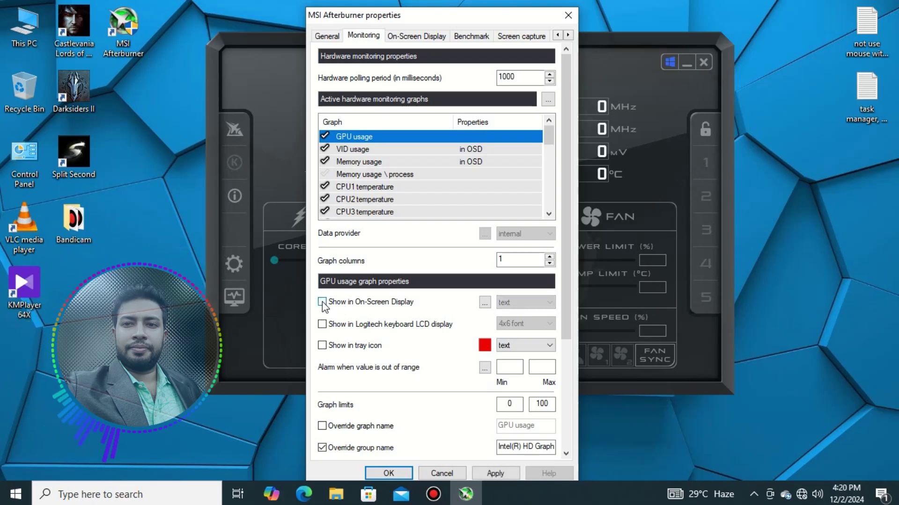
{"action": "left_click", "coordinate": [322, 302]}
{"action": "right_click", "coordinate": [362, 139]}
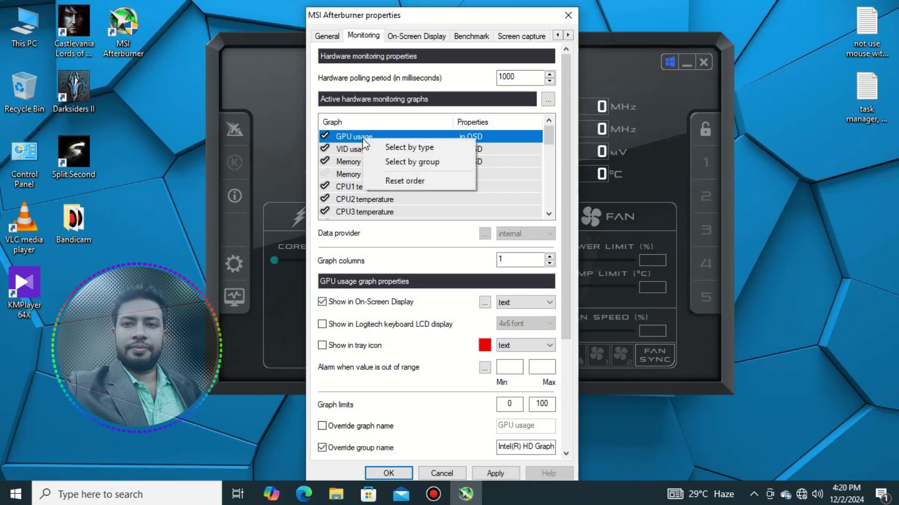
{"action": "left_click", "coordinate": [344, 139]}
{"action": "left_click", "coordinate": [325, 137]}
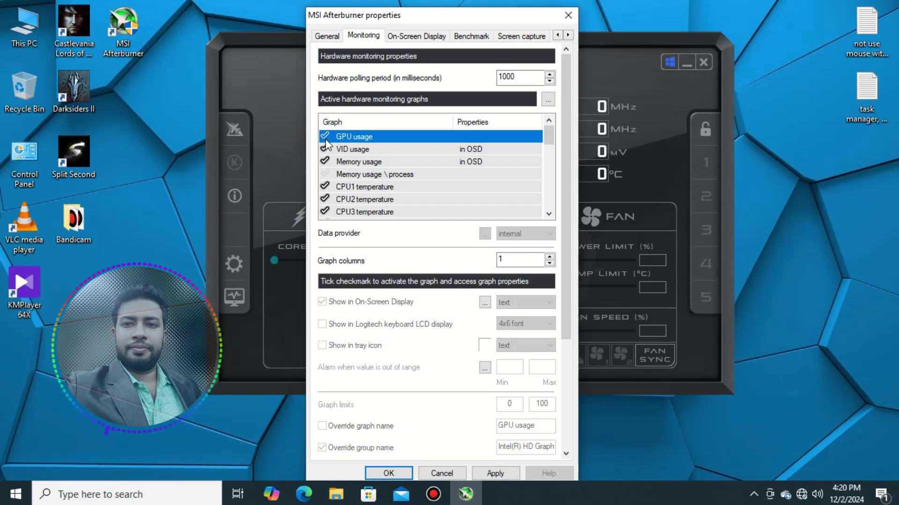
{"action": "left_click", "coordinate": [325, 136]}
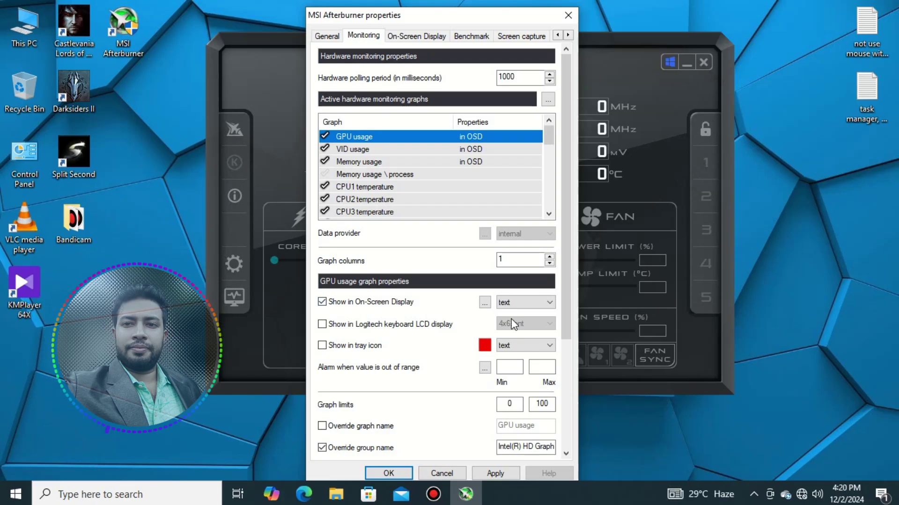
Change the GPU usage graph's tray icon type to barchart and review its overridden group name
{"action": "scroll", "coordinate": [519, 345], "scroll_direction": "down", "scroll_amount": 1}
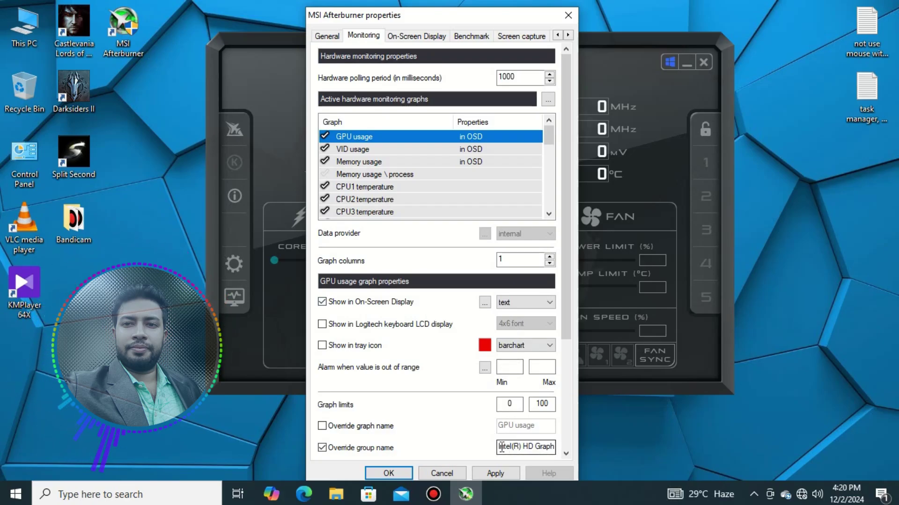
{"action": "left_click_drag", "start_coordinate": [499, 448], "coordinate": [555, 448]}
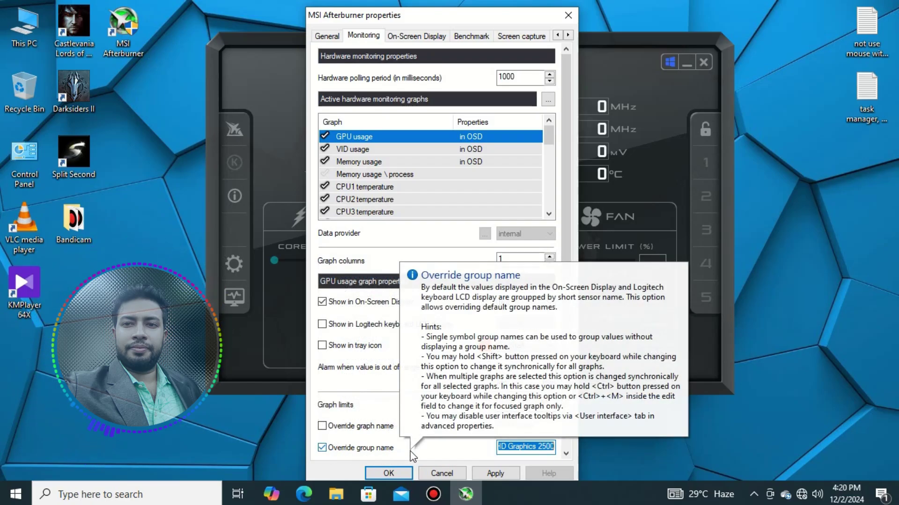
{"action": "left_click_drag", "start_coordinate": [508, 448], "coordinate": [484, 447]}
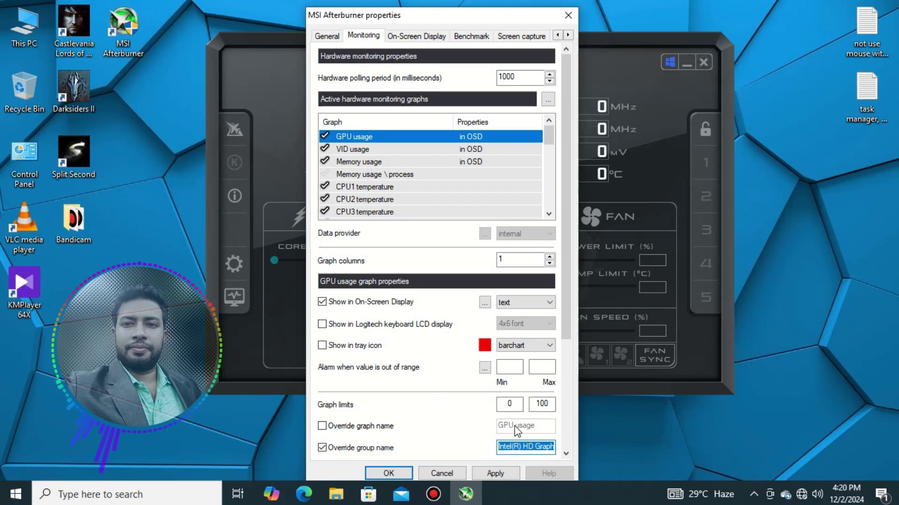
Deactivate the VID usage graph in the active hardware monitoring graphs and activate it again
{"action": "left_click", "coordinate": [355, 149]}
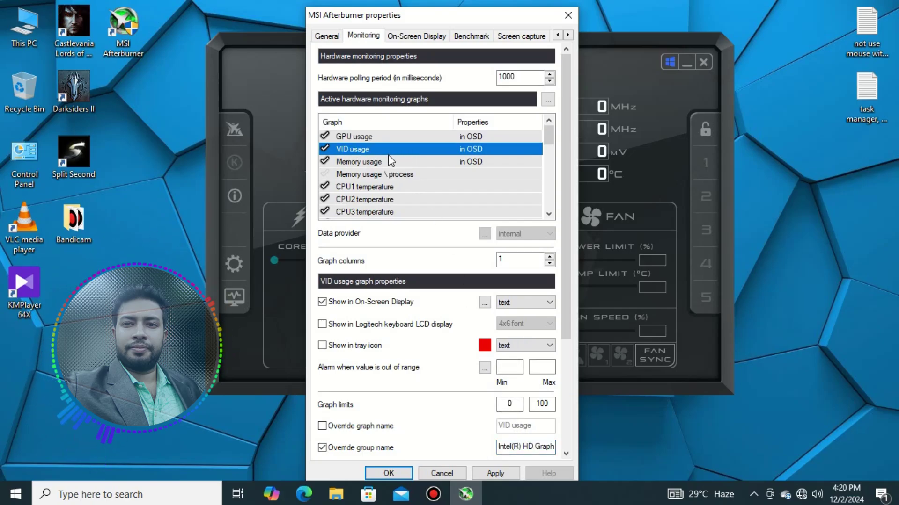
{"action": "left_click", "coordinate": [325, 148]}
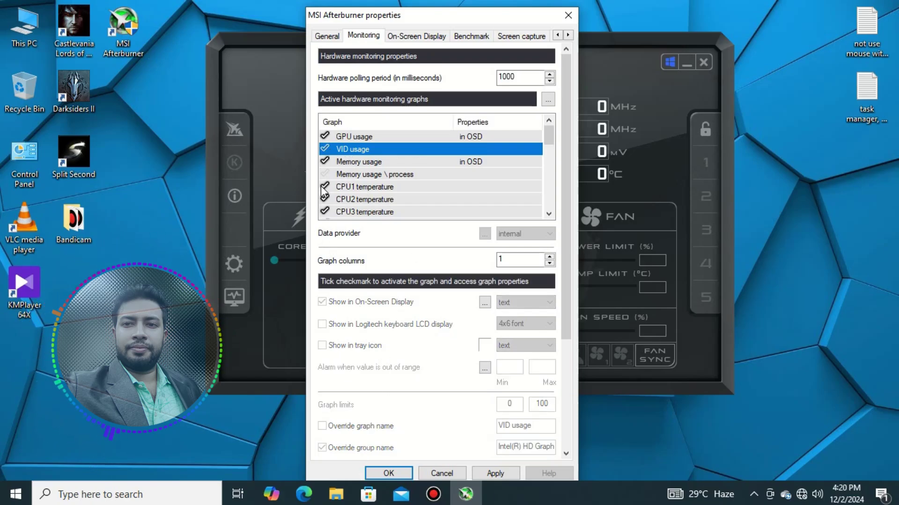
{"action": "left_click", "coordinate": [328, 149]}
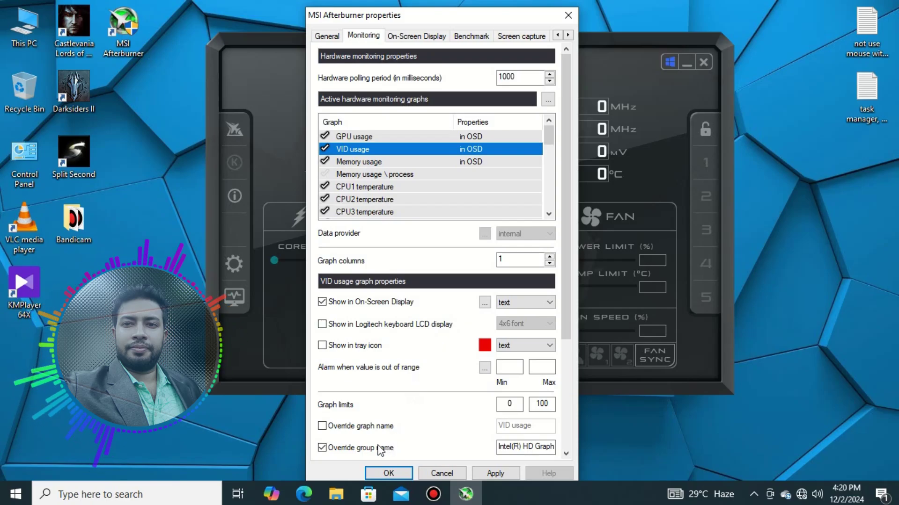
Review the overridden group names of the VID usage and Memory usage graphs
{"action": "left_click_drag", "start_coordinate": [498, 447], "coordinate": [574, 450]}
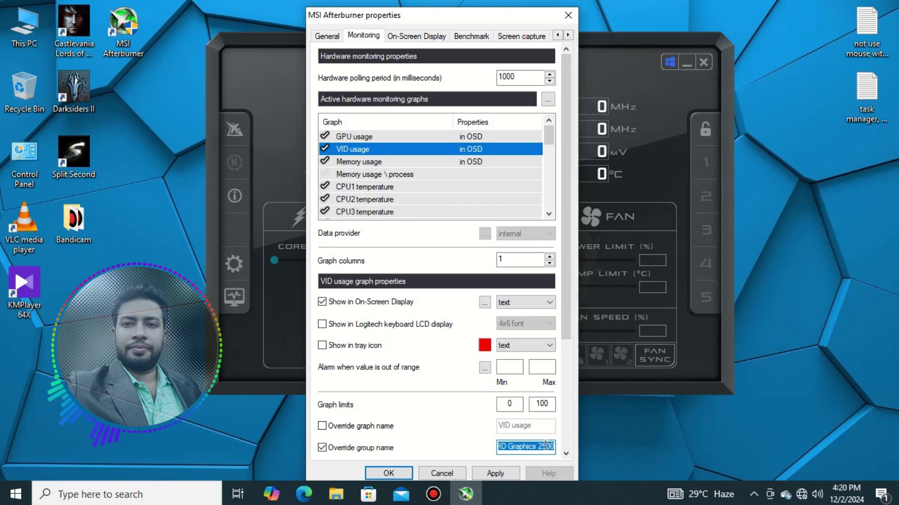
{"action": "left_click", "coordinate": [349, 161]}
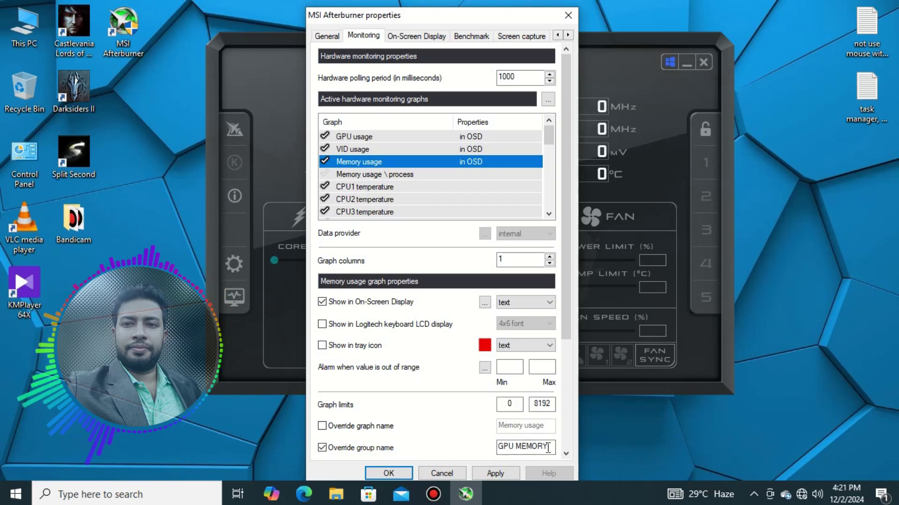
{"action": "left_click", "coordinate": [532, 446]}
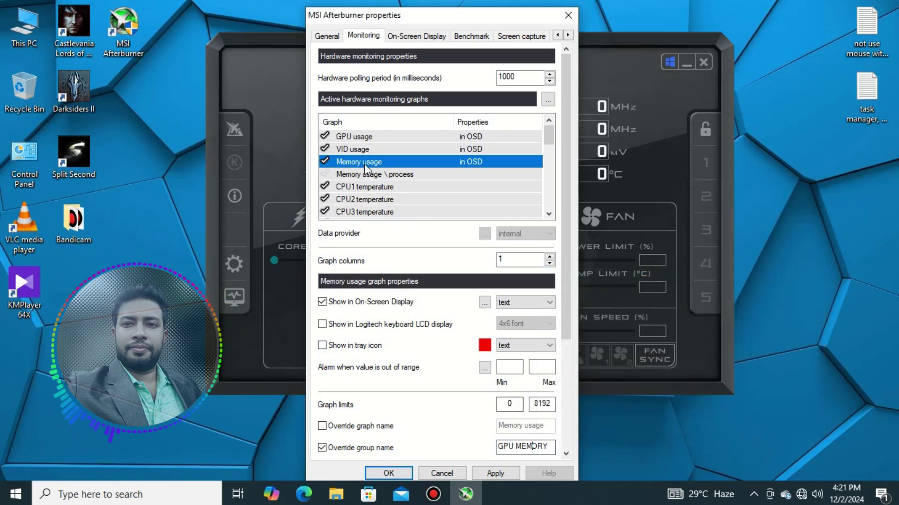
Deactivate the RAM usage graph in the monitoring graphs list and activate it again
{"action": "scroll", "coordinate": [369, 195], "scroll_direction": "down", "scroll_amount": 1}
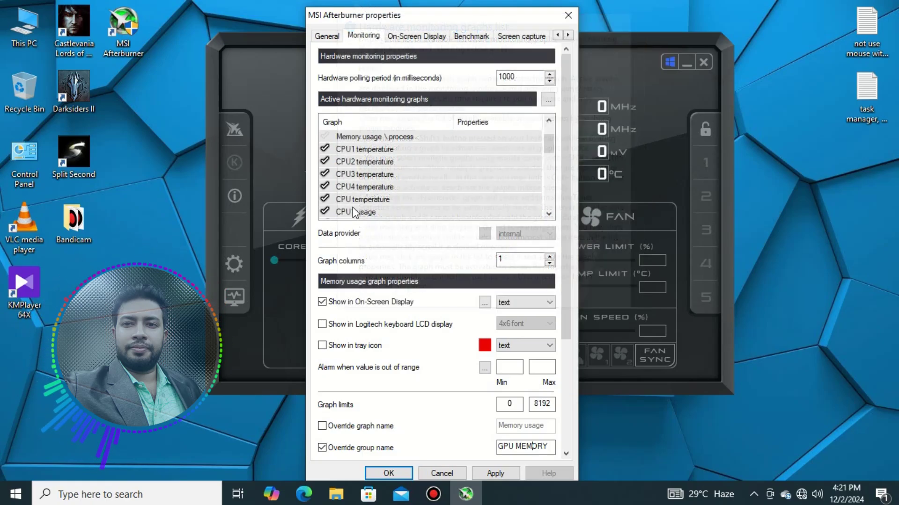
{"action": "scroll", "coordinate": [349, 183], "scroll_direction": "down", "scroll_amount": 5}
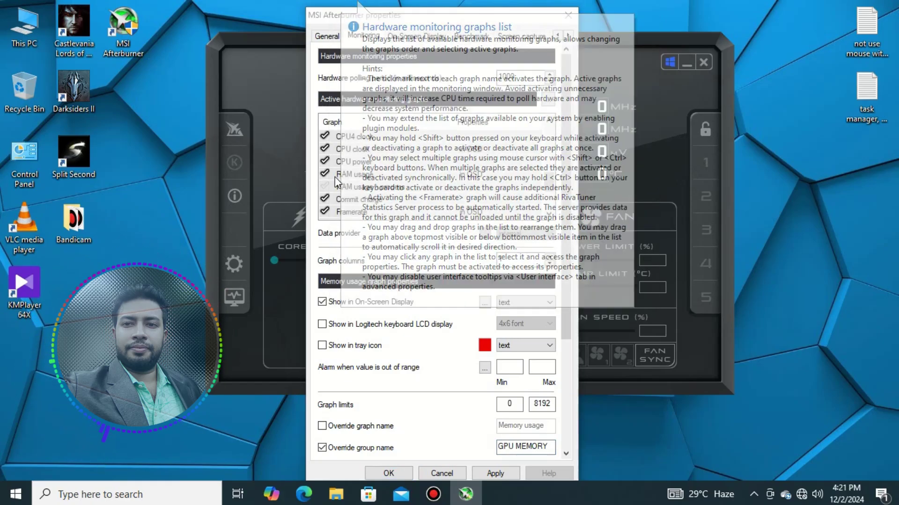
{"action": "left_click", "coordinate": [332, 174]}
{"action": "left_click", "coordinate": [325, 174]}
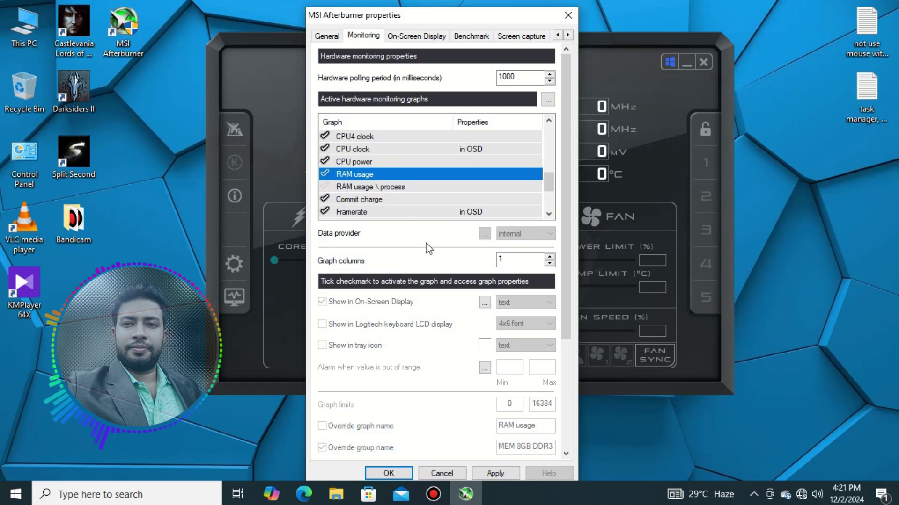
{"action": "left_click", "coordinate": [375, 200]}
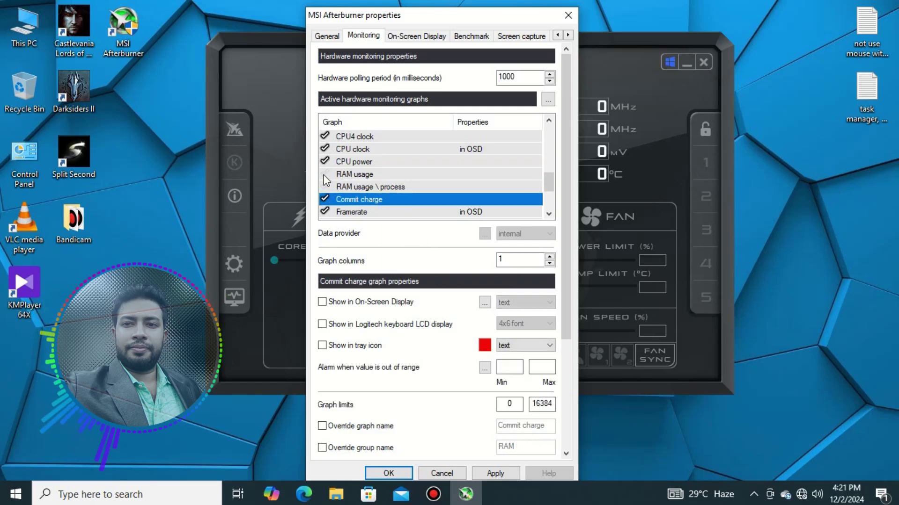
{"action": "left_click", "coordinate": [325, 175]}
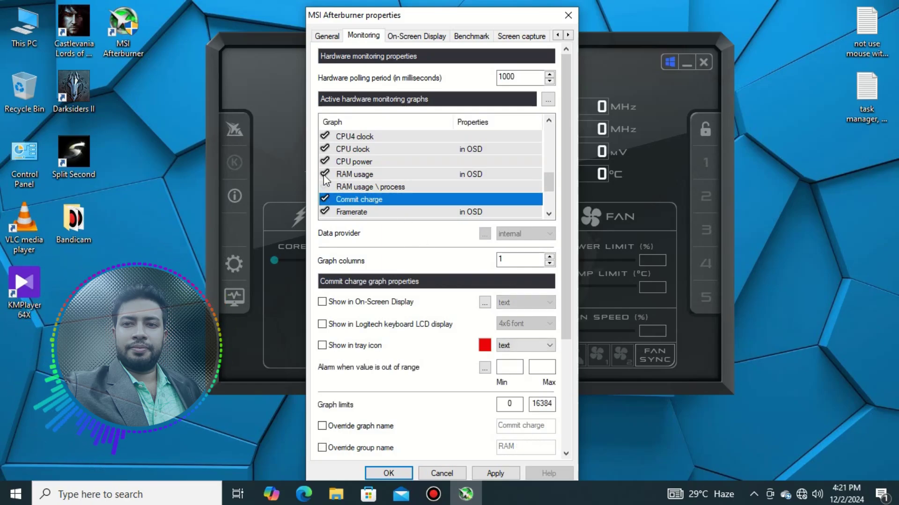
Turn Show in On-Screen Display off and back on for the RAM usage graph
{"action": "left_click", "coordinate": [353, 175]}
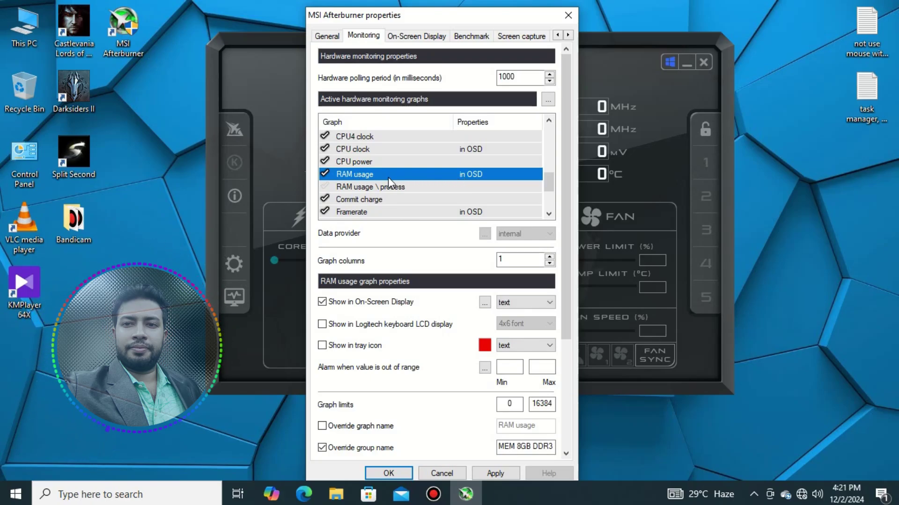
{"action": "left_click", "coordinate": [322, 302]}
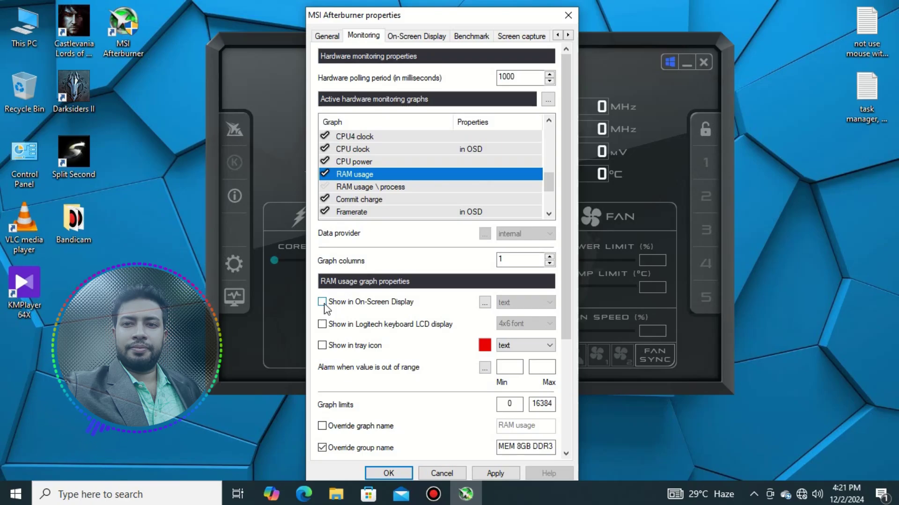
{"action": "left_click", "coordinate": [323, 302]}
{"action": "mouse_move", "coordinate": [467, 182]}
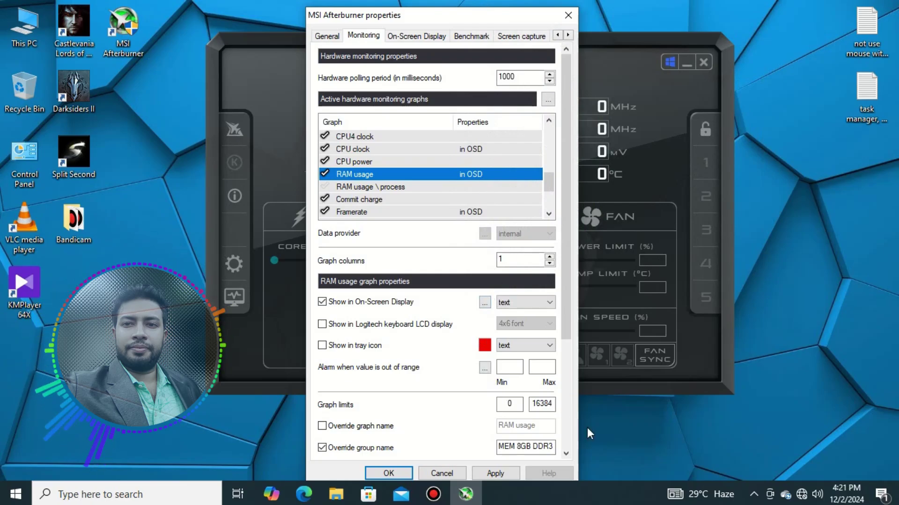
Review the overridden group name of the RAM usage graph
{"action": "left_click", "coordinate": [516, 450]}
{"action": "left_click", "coordinate": [517, 450]}
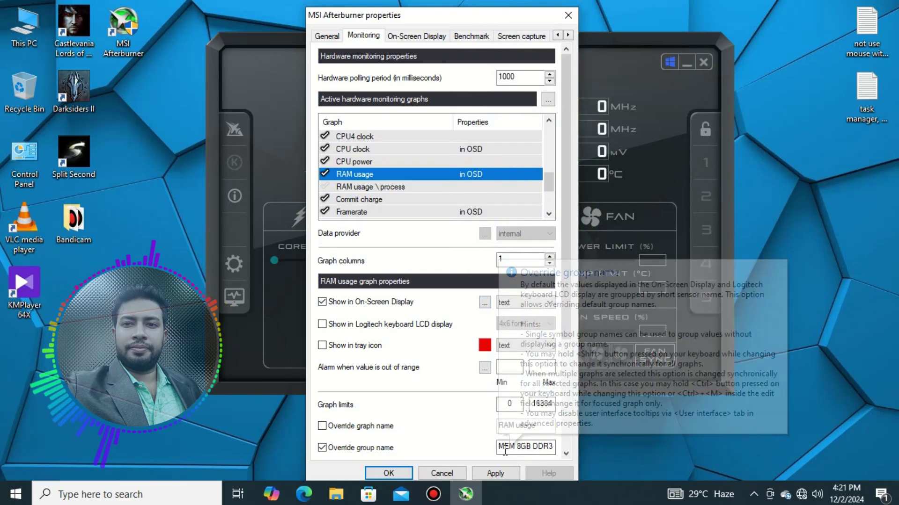
{"action": "left_click_drag", "start_coordinate": [505, 450], "coordinate": [556, 451]}
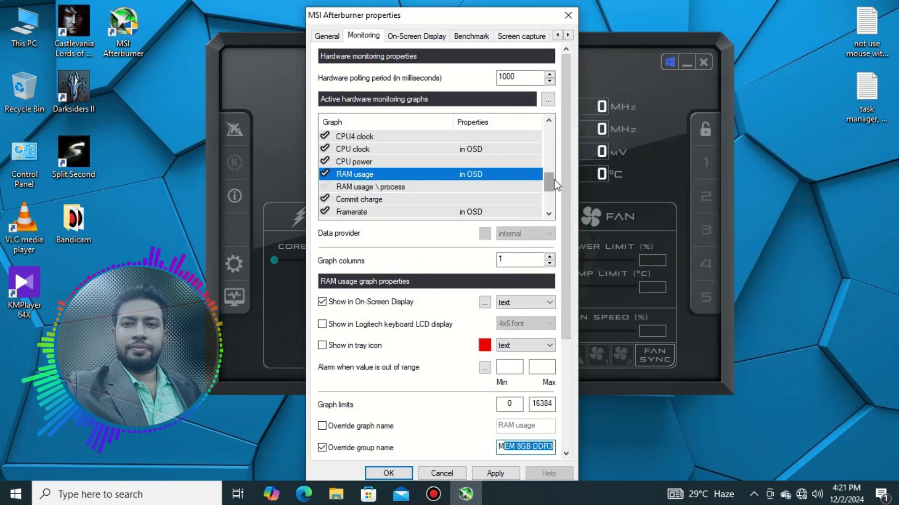
{"action": "left_click_drag", "start_coordinate": [549, 182], "coordinate": [549, 187]}
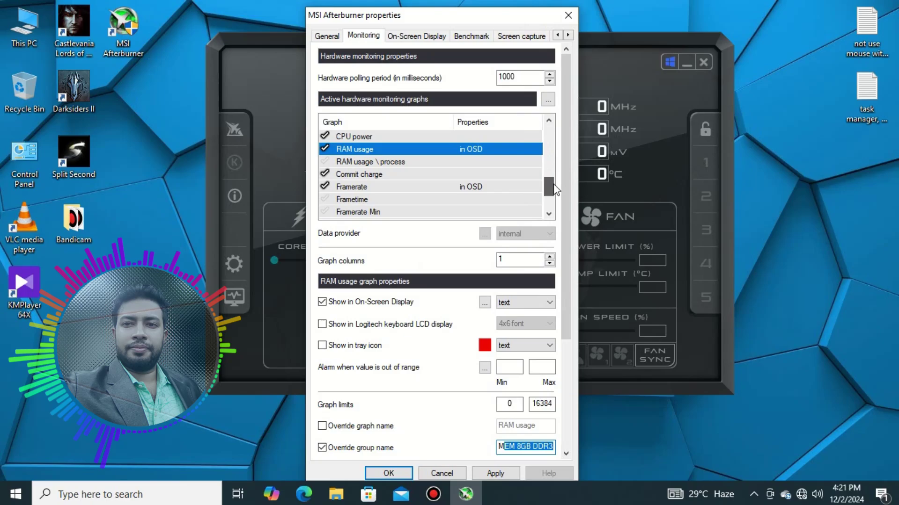
Review the on-screen display settings of the Commit charge and Framerate graphs and the other entries in the monitoring graphs list
{"action": "left_click", "coordinate": [355, 175]}
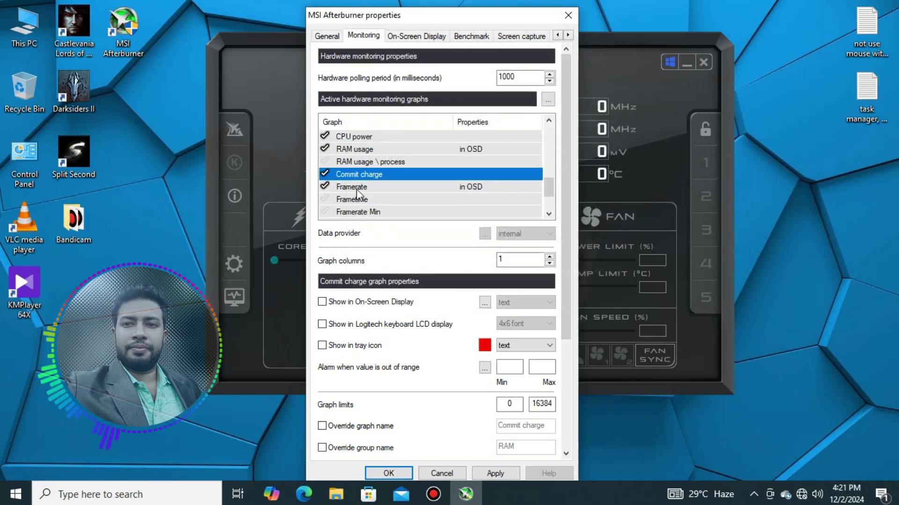
{"action": "left_click", "coordinate": [356, 188]}
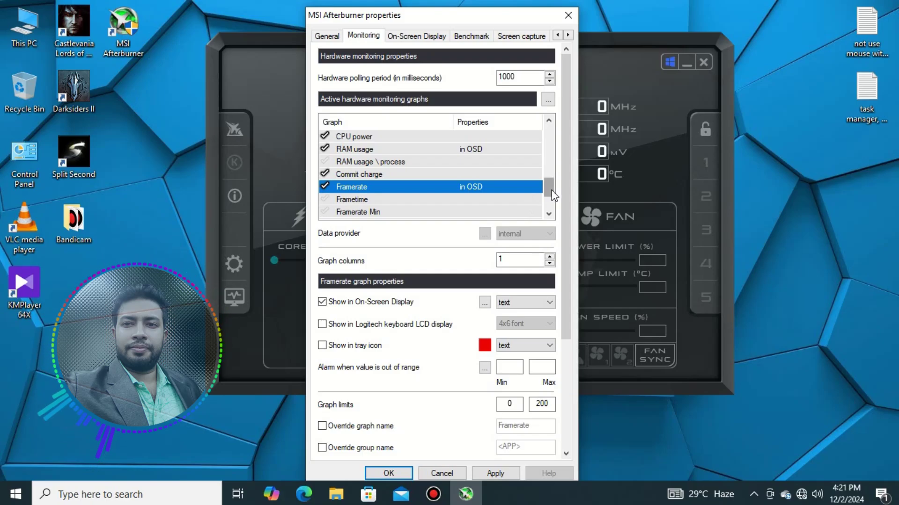
{"action": "scroll", "coordinate": [553, 195], "scroll_direction": "down", "scroll_amount": 1}
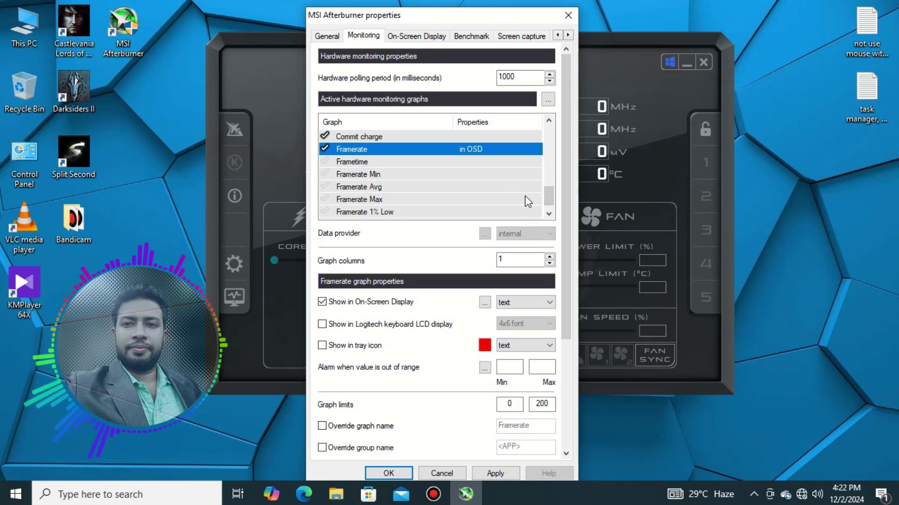
{"action": "left_click_drag", "start_coordinate": [552, 205], "coordinate": [555, 194]}
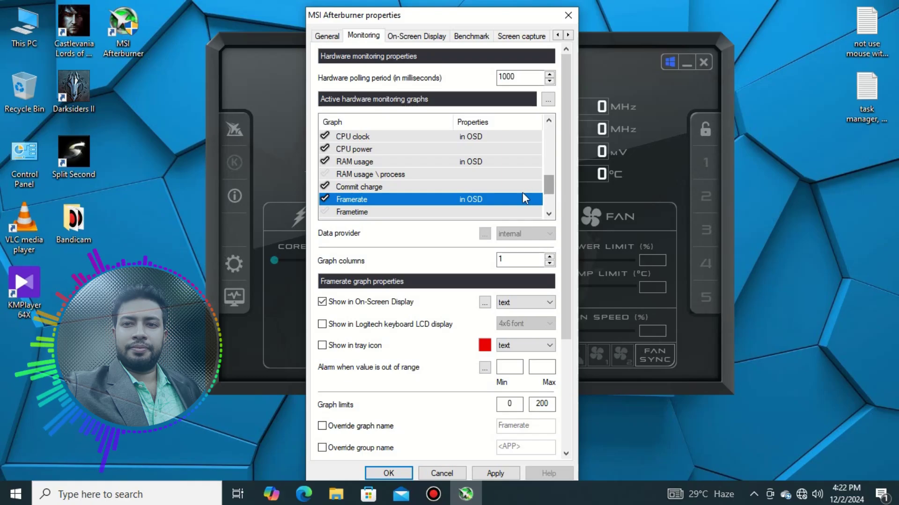
{"action": "mouse_move", "coordinate": [506, 187]}
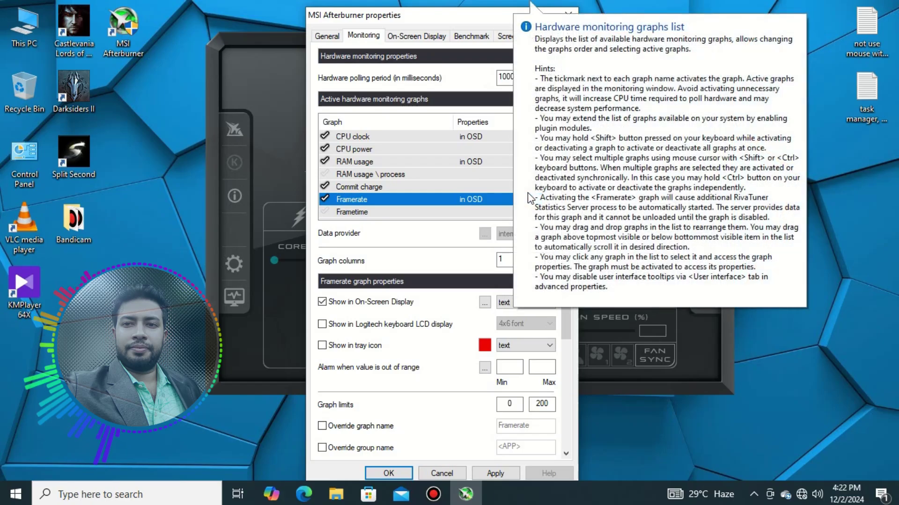
{"action": "scroll", "coordinate": [520, 197], "scroll_direction": "down", "scroll_amount": 1}
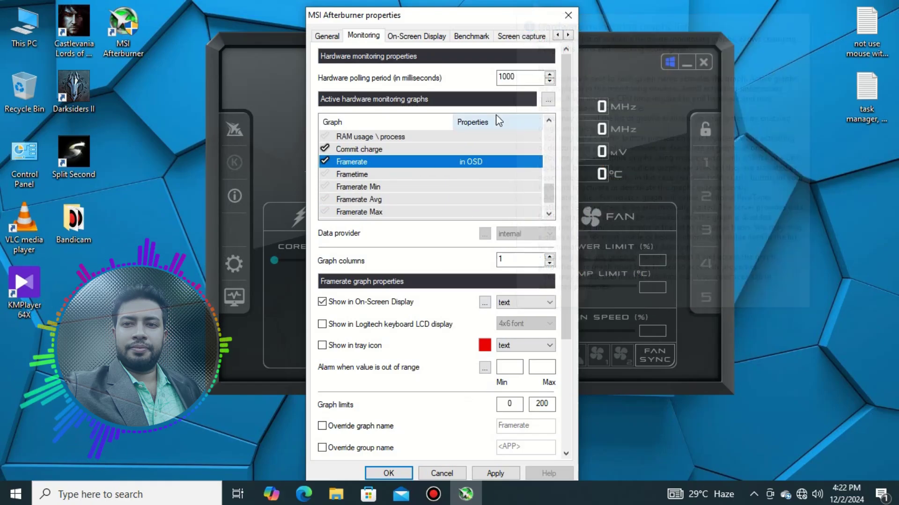
{"action": "left_click_drag", "start_coordinate": [548, 196], "coordinate": [547, 180]}
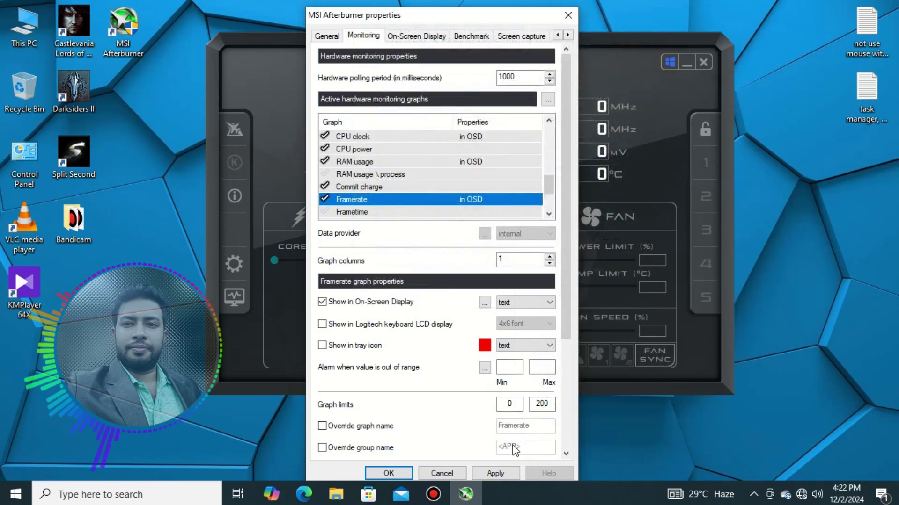
{"action": "mouse_move", "coordinate": [514, 448]}
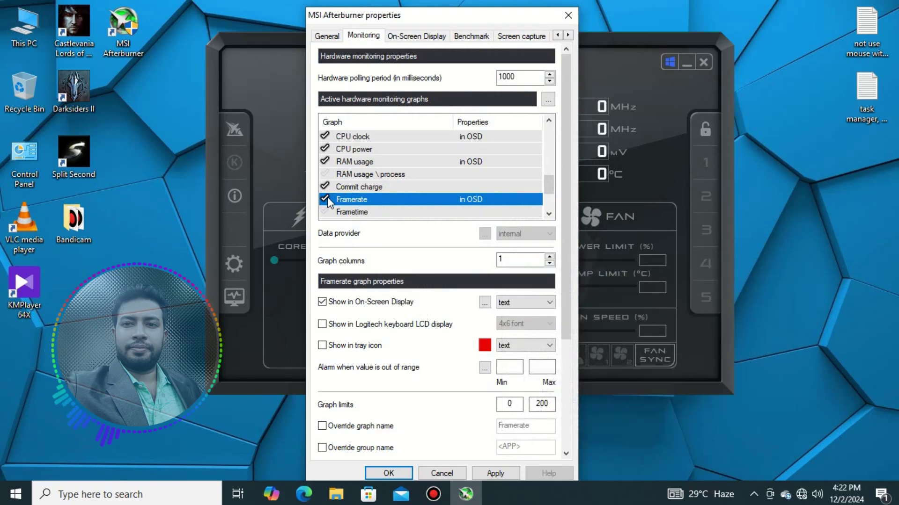
{"action": "left_click", "coordinate": [343, 187]}
{"action": "scroll", "coordinate": [416, 190], "scroll_direction": "up", "scroll_amount": 3}
{"action": "scroll", "coordinate": [417, 187], "scroll_direction": "up", "scroll_amount": 2}
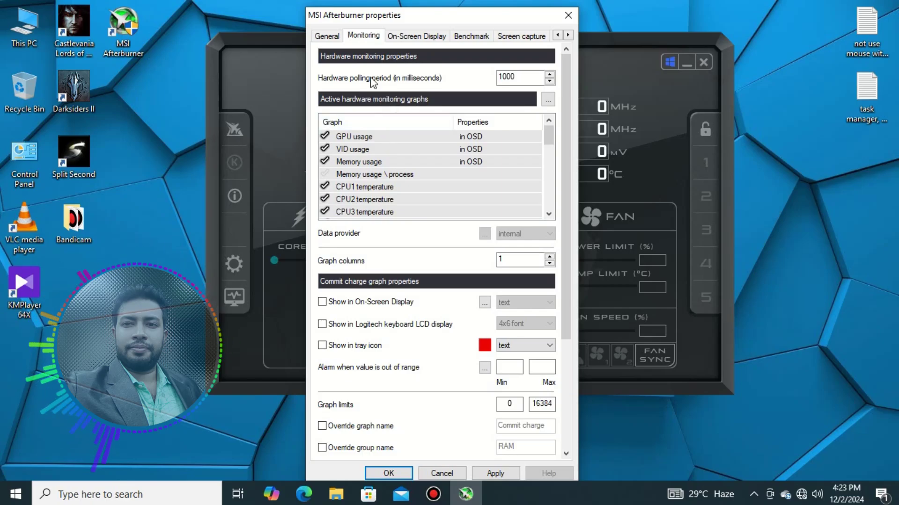
Look through the On-Screen Display, Benchmark and Screen capture settings, and open the Video capture settings
{"action": "left_click", "coordinate": [425, 36]}
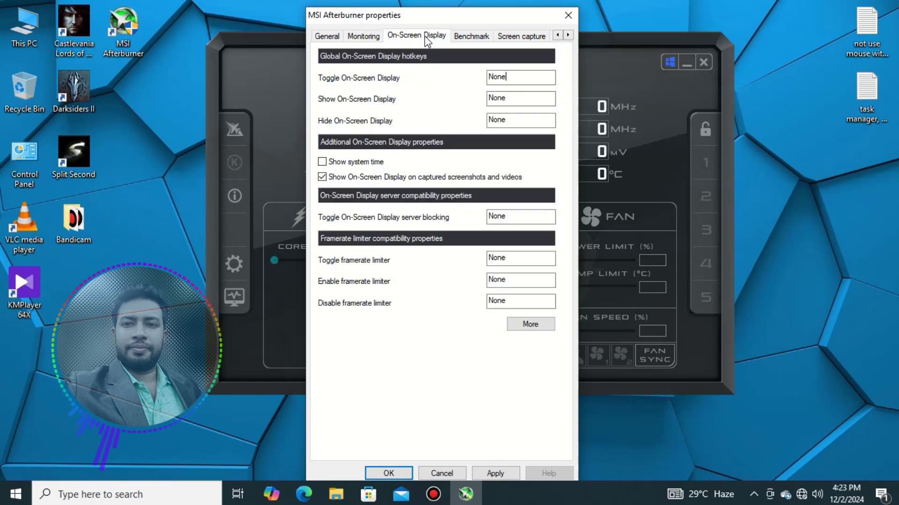
{"action": "left_click", "coordinate": [477, 40]}
{"action": "left_click", "coordinate": [521, 37]}
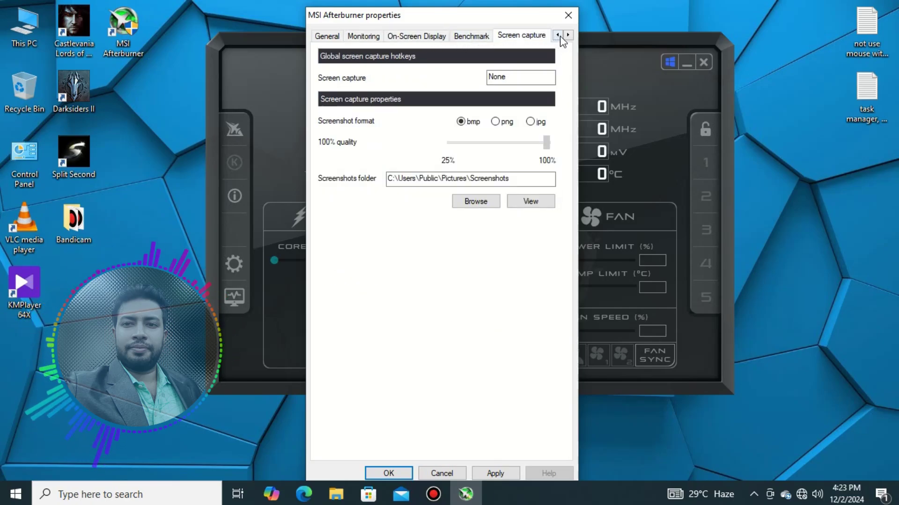
{"action": "left_click", "coordinate": [568, 35]}
{"action": "left_click", "coordinate": [568, 35]}
{"action": "left_click", "coordinate": [568, 35]}
{"action": "left_click", "coordinate": [443, 38]}
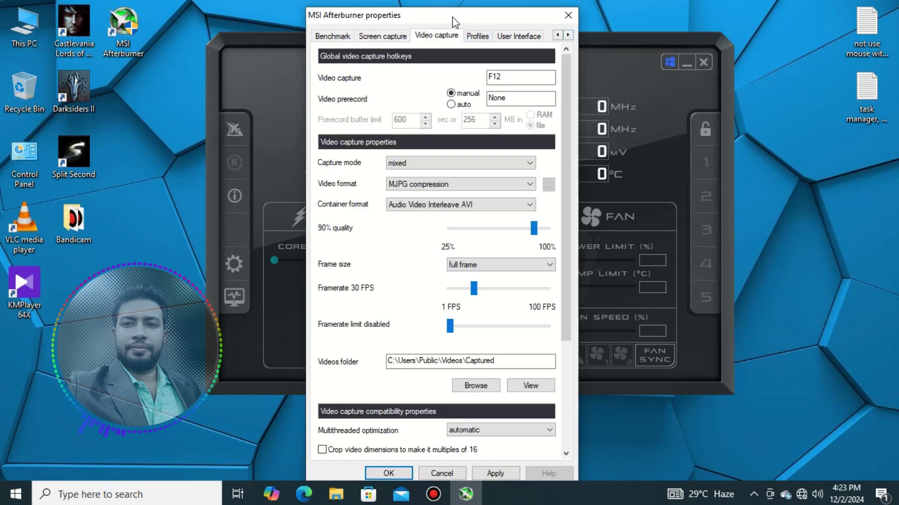
{"action": "left_click_drag", "start_coordinate": [452, 17], "coordinate": [455, 12]}
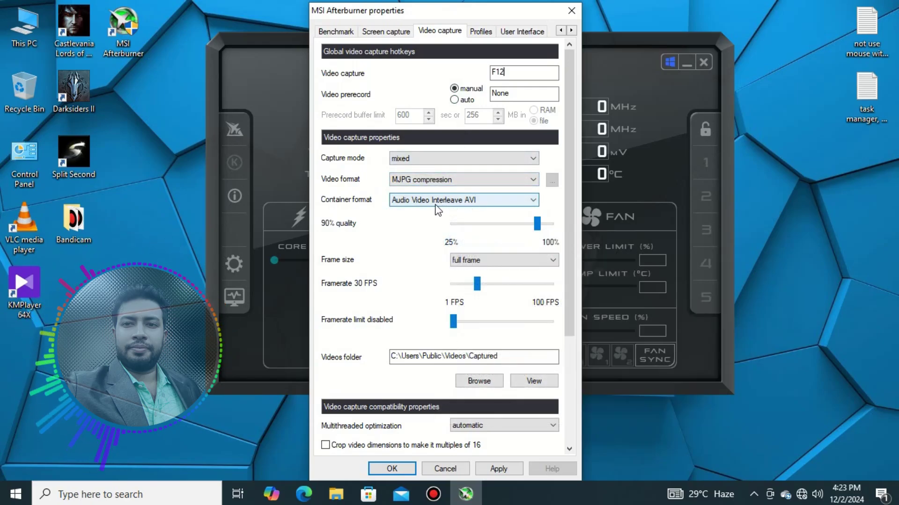
Examine the container format, quality and frame size options in the video capture properties
{"action": "mouse_move", "coordinate": [473, 212]}
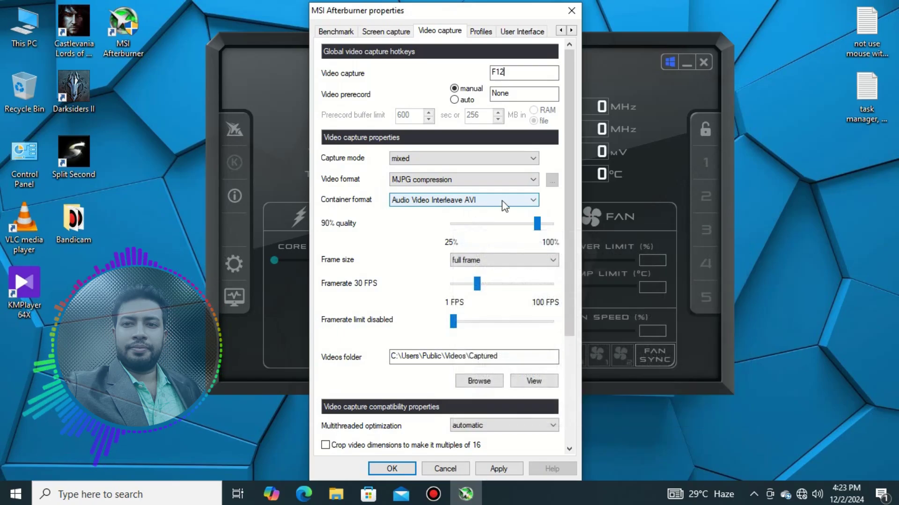
{"action": "left_click", "coordinate": [539, 228]}
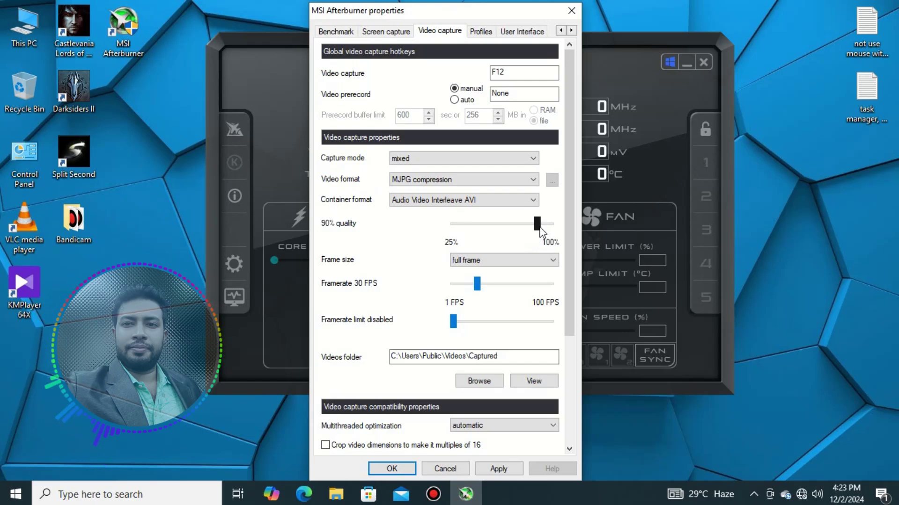
{"action": "left_click", "coordinate": [532, 258]}
{"action": "left_click", "coordinate": [534, 258]}
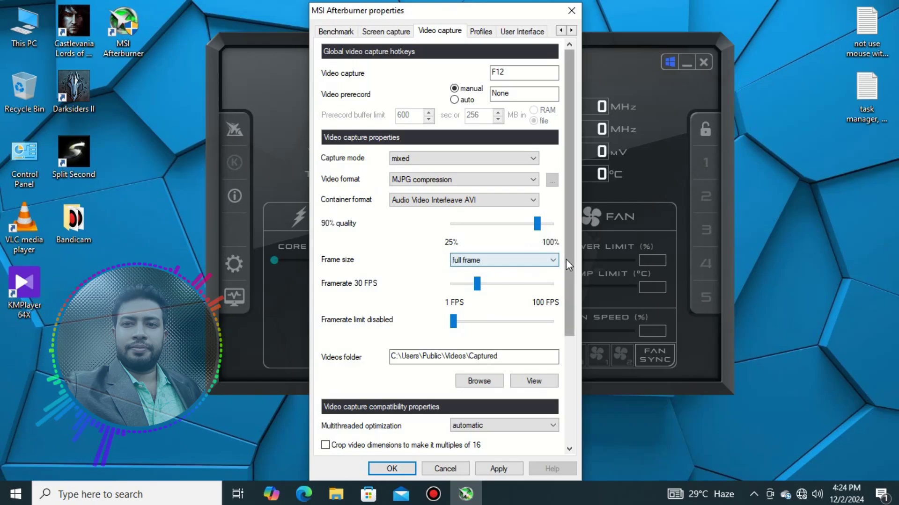
Review the video capture compatibility and audio capture properties, and check the Video capture hotkey
{"action": "scroll", "coordinate": [573, 262], "scroll_direction": "down", "scroll_amount": 1}
{"action": "scroll", "coordinate": [572, 266], "scroll_direction": "down", "scroll_amount": 5}
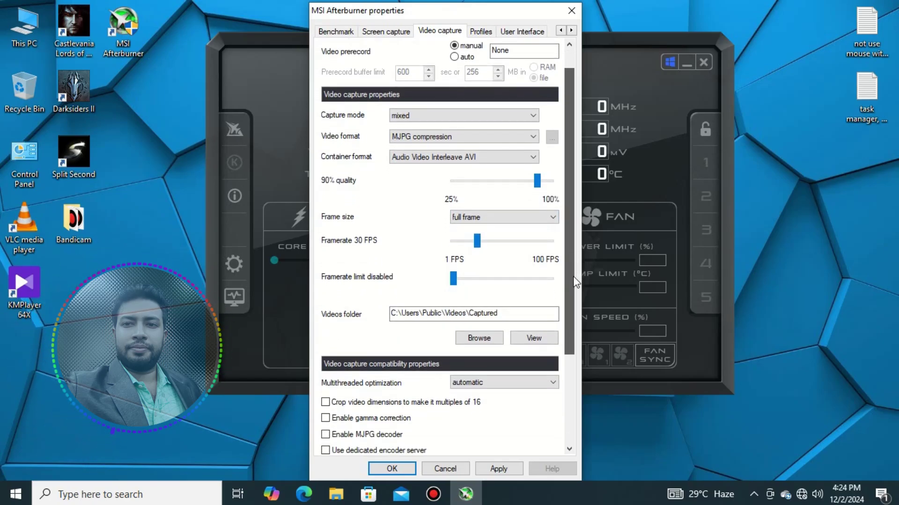
{"action": "scroll", "coordinate": [580, 295], "scroll_direction": "down", "scroll_amount": 1}
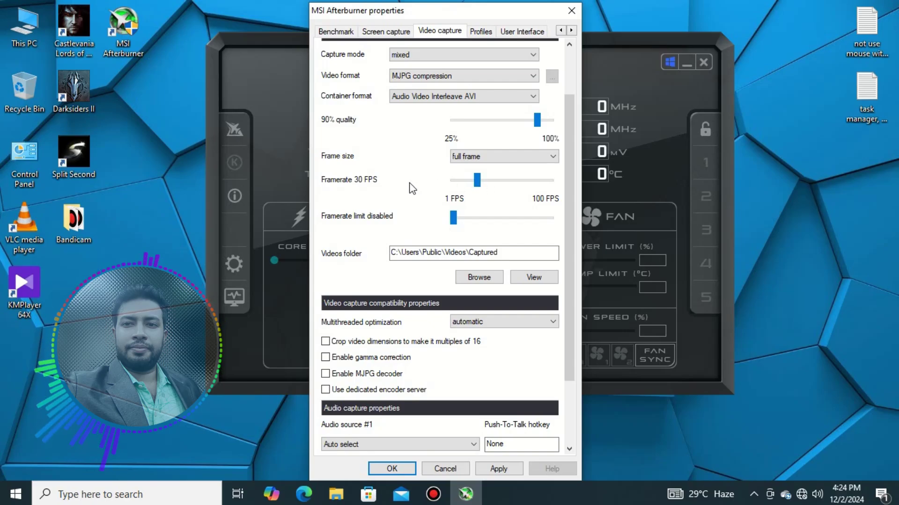
{"action": "left_click_drag", "start_coordinate": [565, 339], "coordinate": [591, 223]}
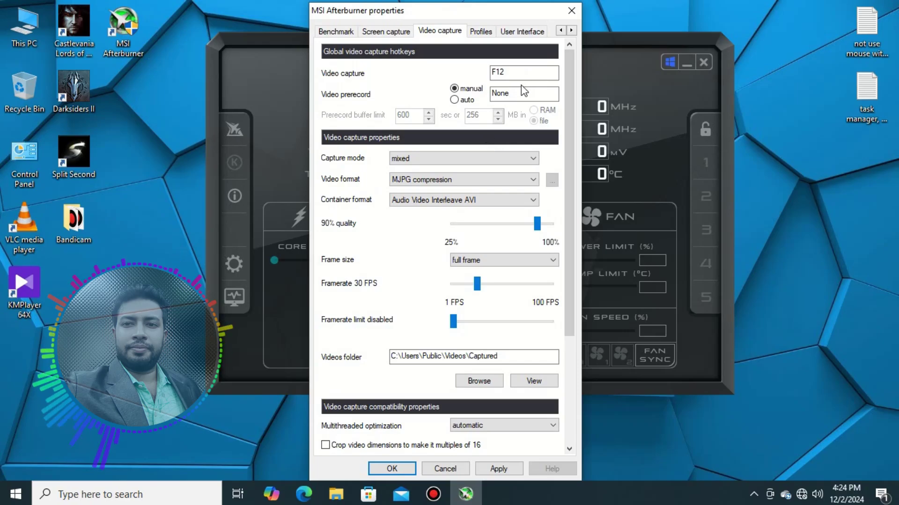
{"action": "mouse_move", "coordinate": [523, 78]}
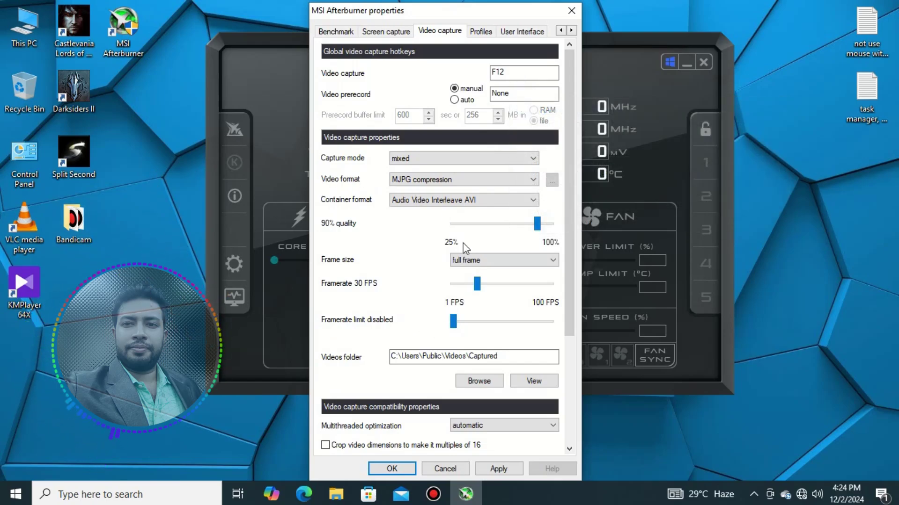
{"action": "mouse_move", "coordinate": [505, 118]}
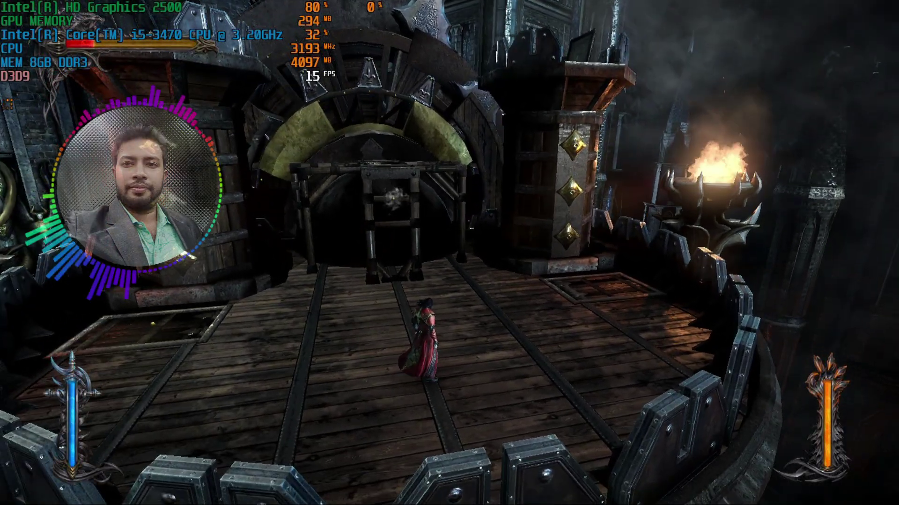
{"action": "key", "text": "w"}
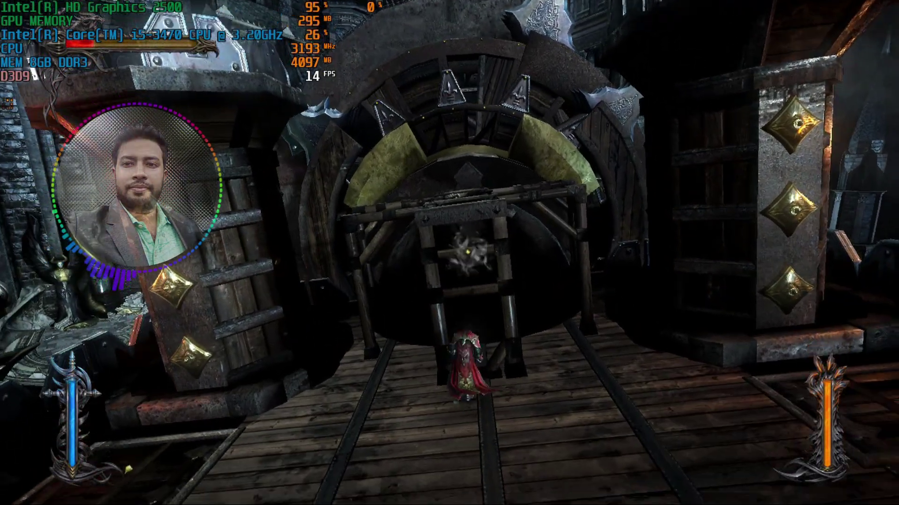
{"action": "key", "text": "a"}
{"action": "key", "text": "d"}
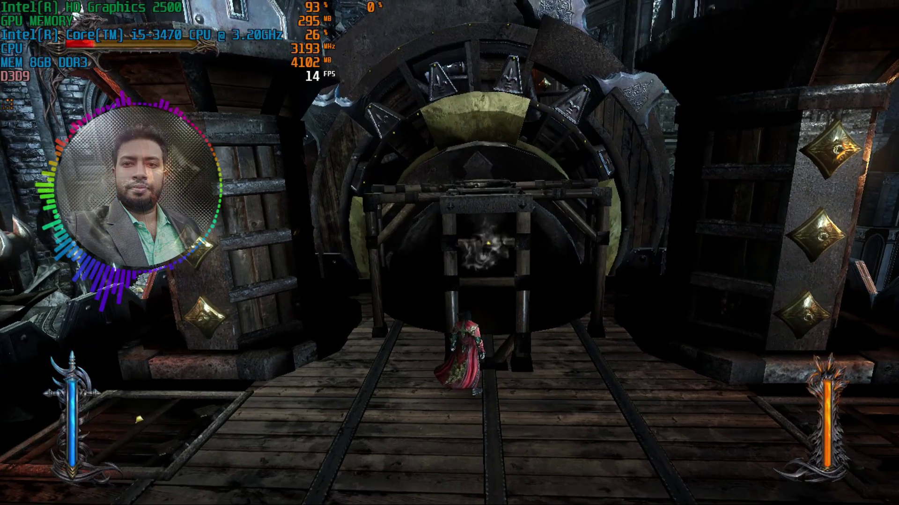
{"action": "key", "text": "space"}
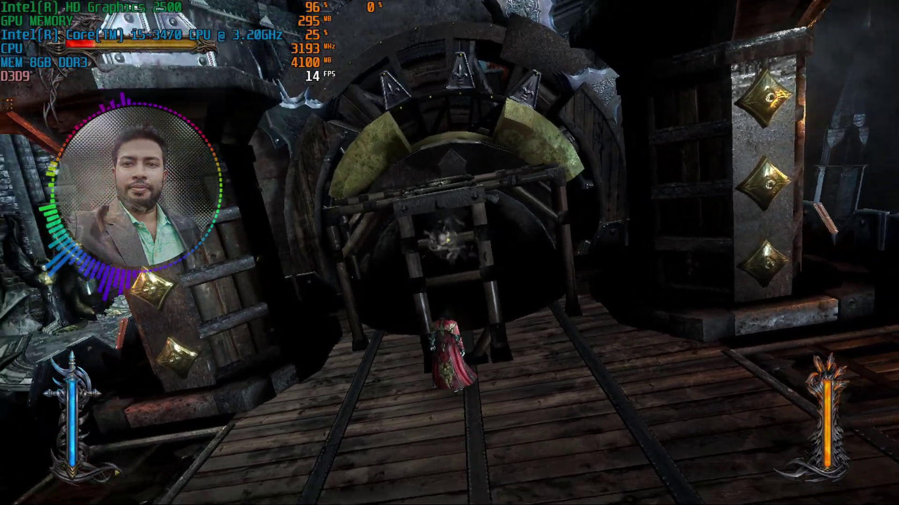
{"action": "key", "text": "w"}
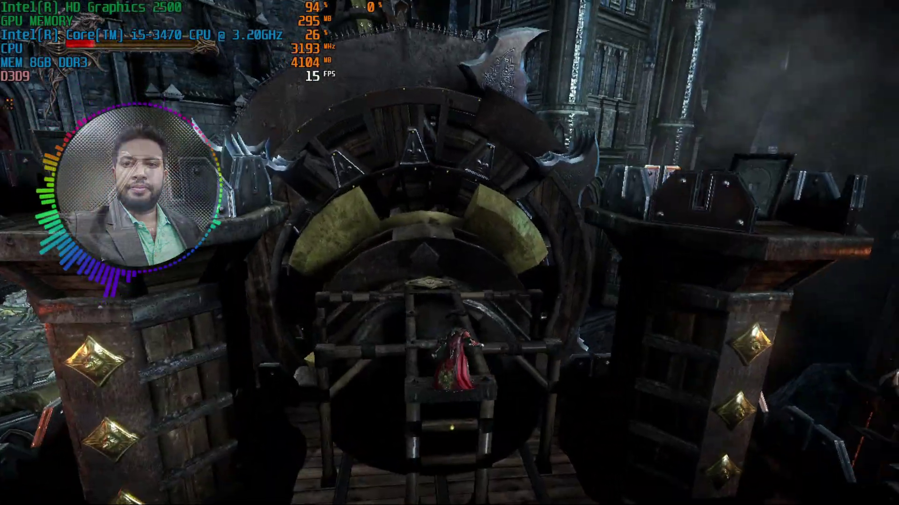
{"action": "key", "text": "space"}
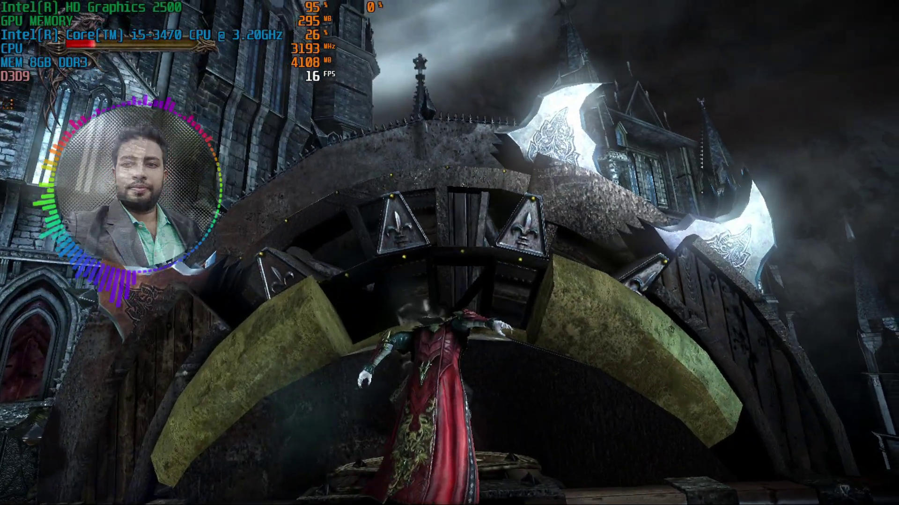
{"action": "key", "text": "space"}
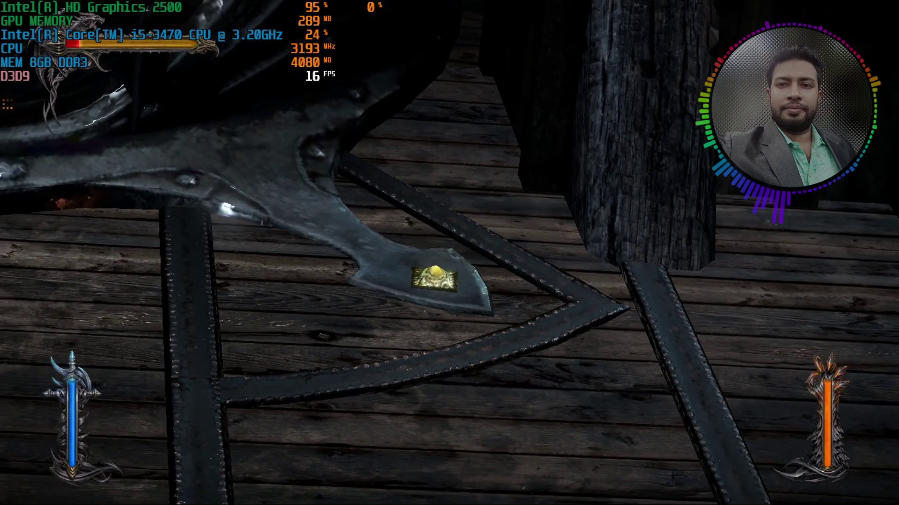
{"action": "key", "text": "a"}
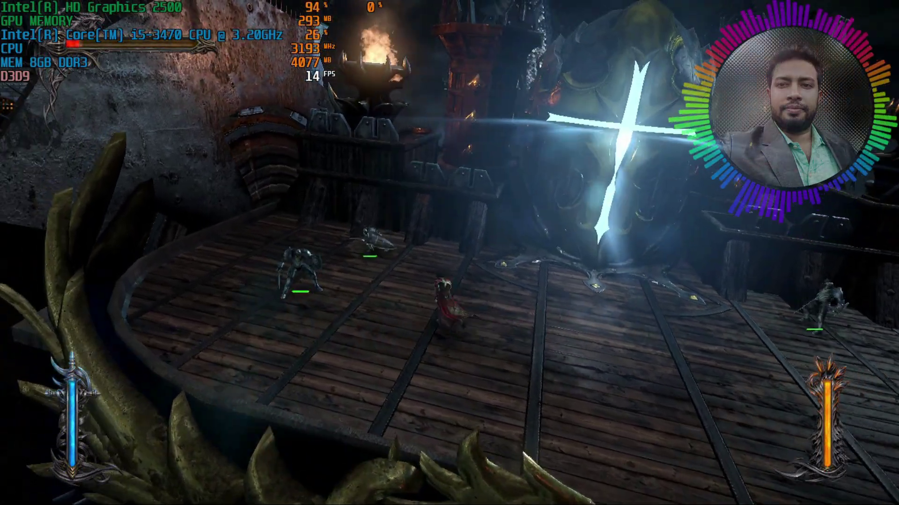
{"action": "key", "text": "w"}
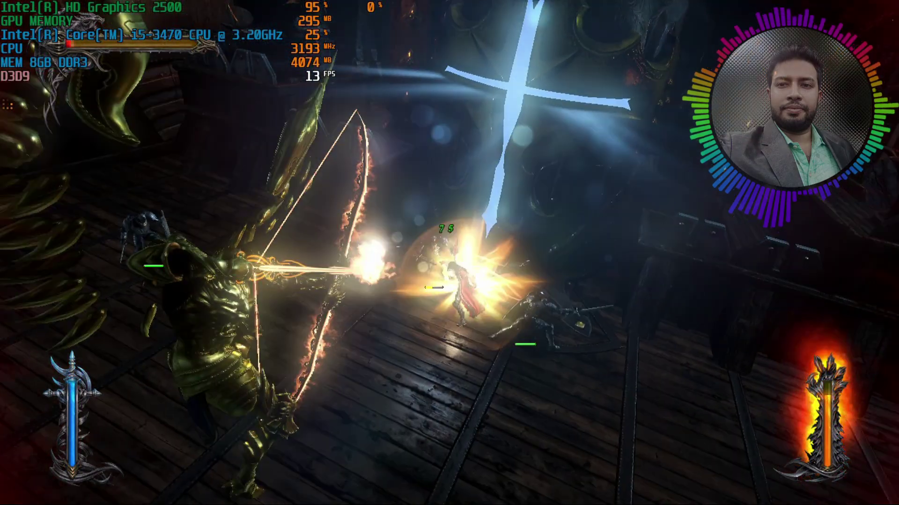
{"action": "key", "text": "space"}
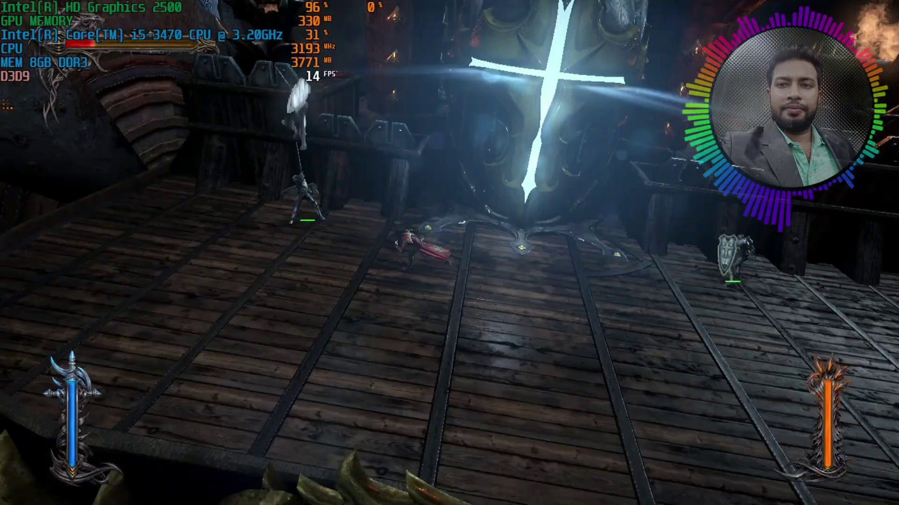
{"action": "key", "text": "e"}
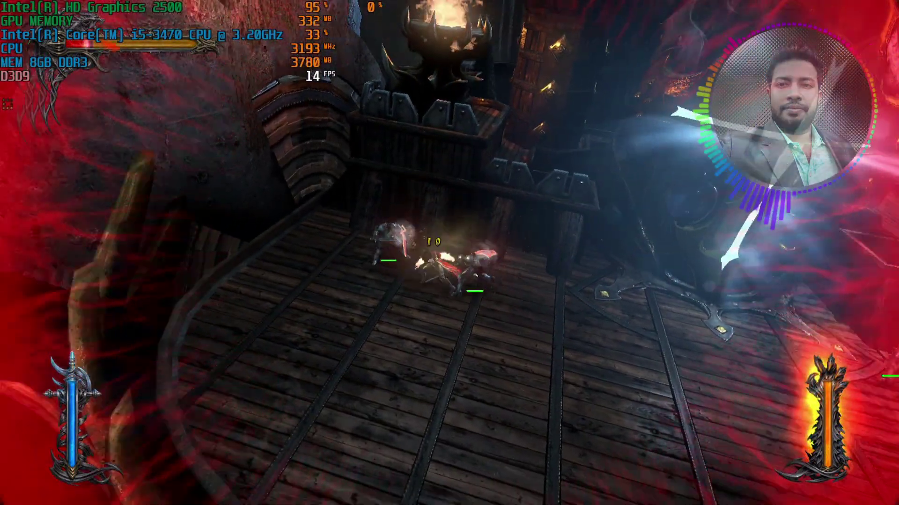